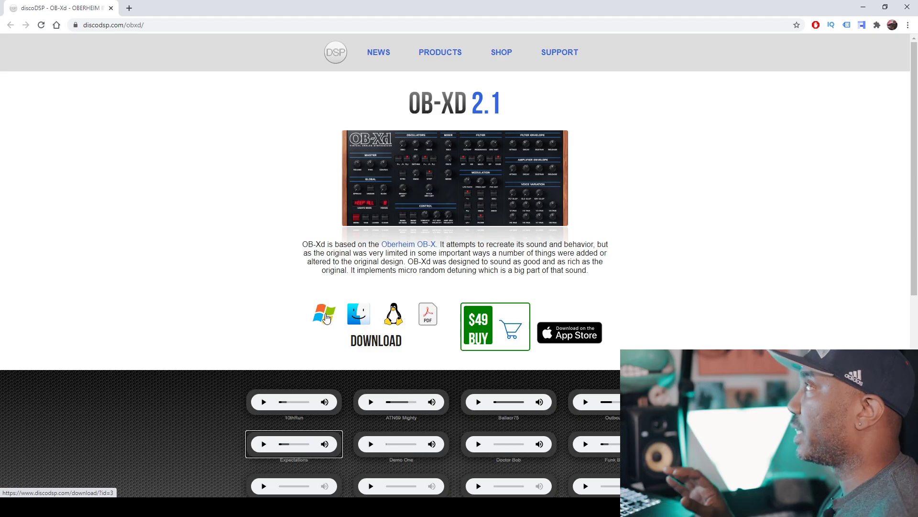
Download the Windows build of OB-Xd 2.1 (Obxd21Windows.zip) from the discoDSP page.
click(325, 319)
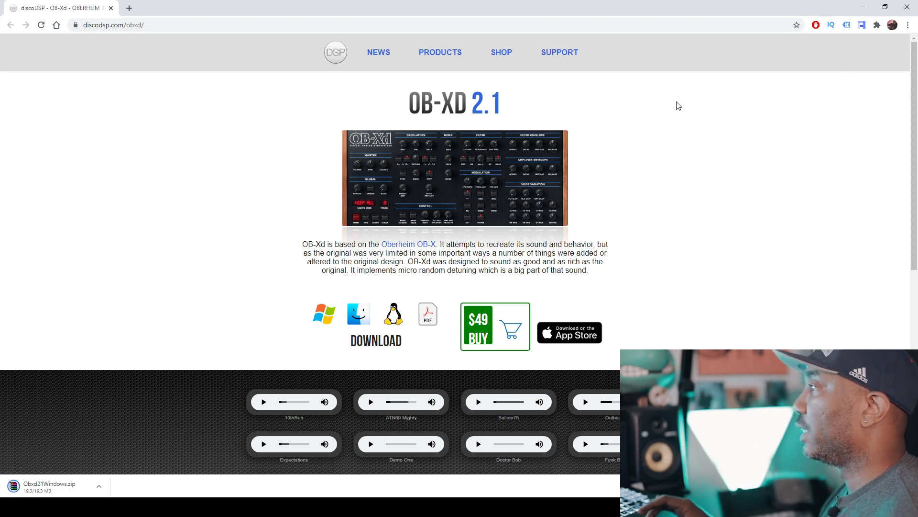
Reveal Obxd21Windows.zip in the Downloads folder and minimize Chrome to the desktop.
click(100, 486)
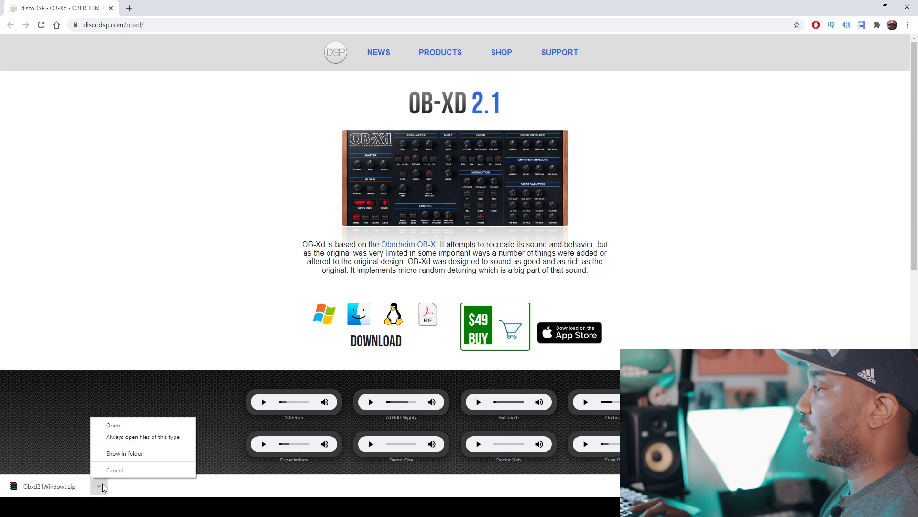
click(122, 456)
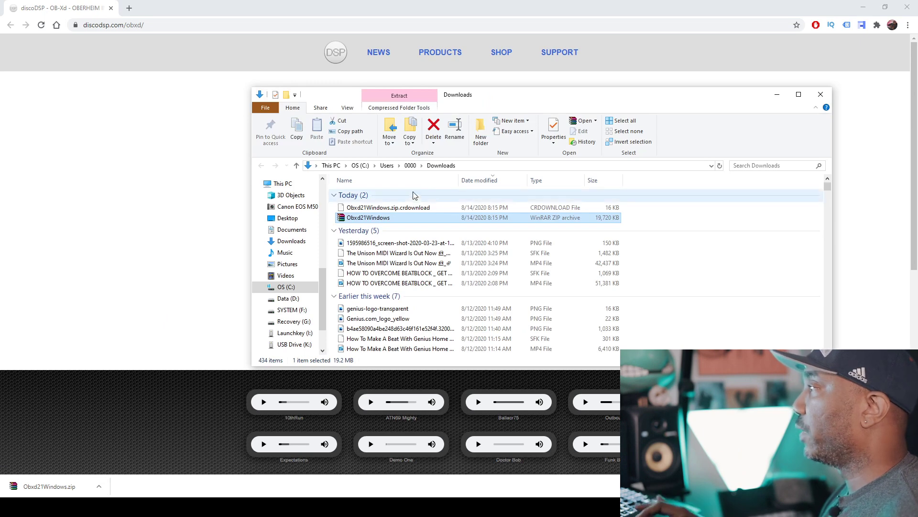
mouse_move(368, 218)
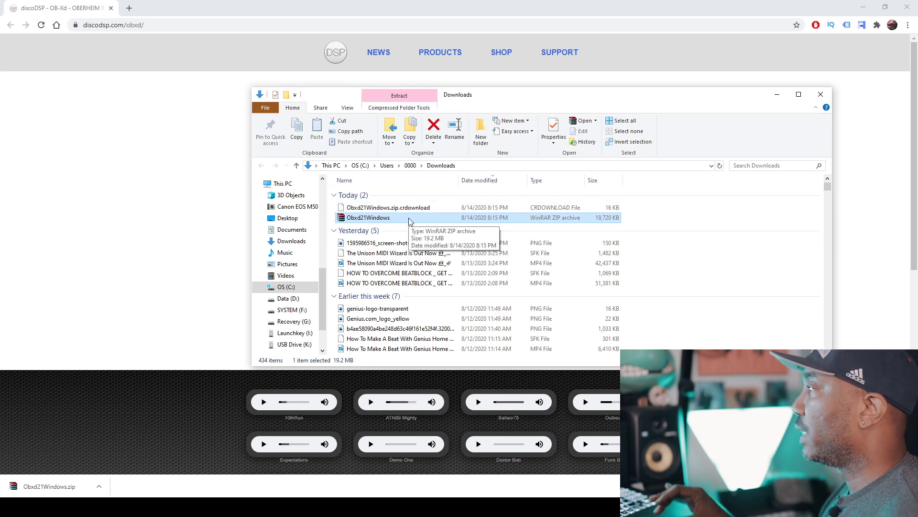
right_click(410, 221)
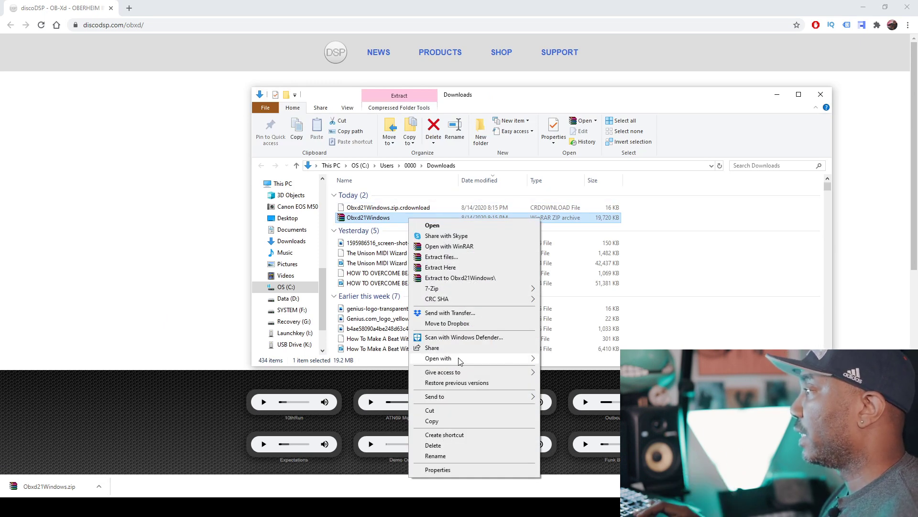
click(654, 26)
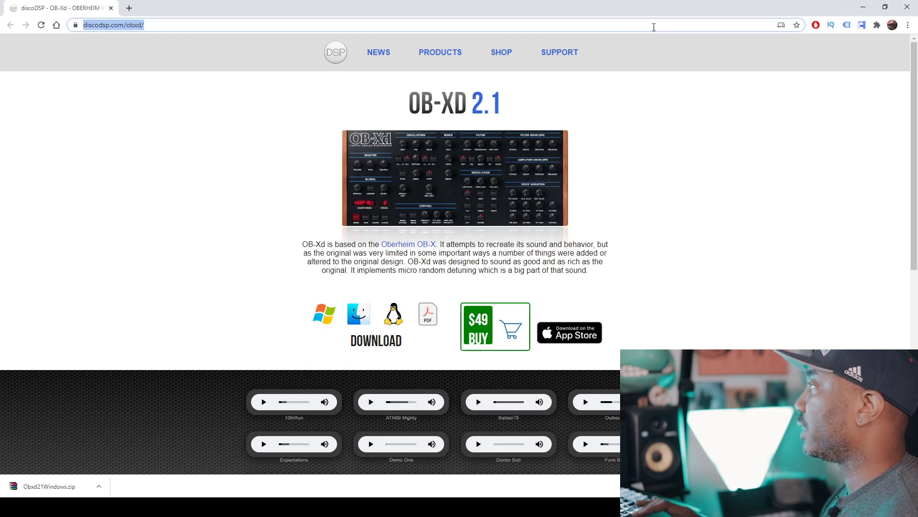
click(866, 6)
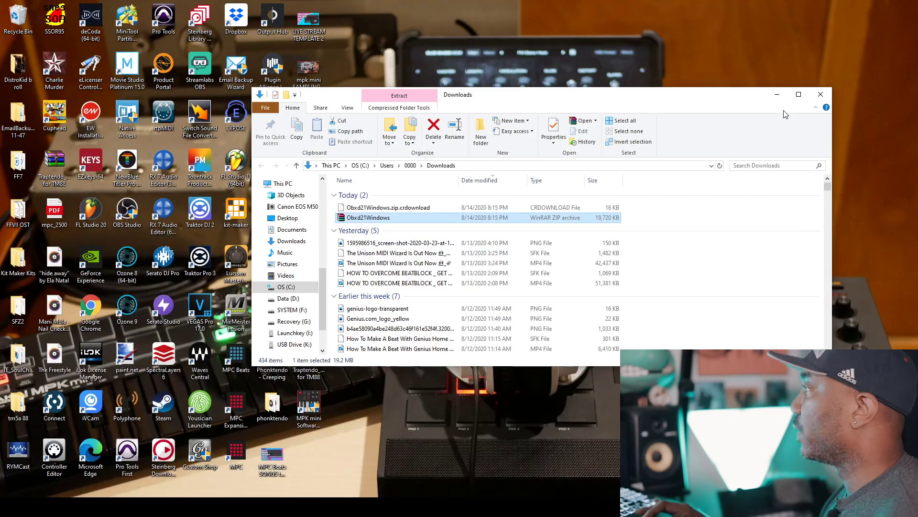
Extract Obxd21Windows onto the desktop, move Obxd21Setup near the top, and launch it.
click(777, 97)
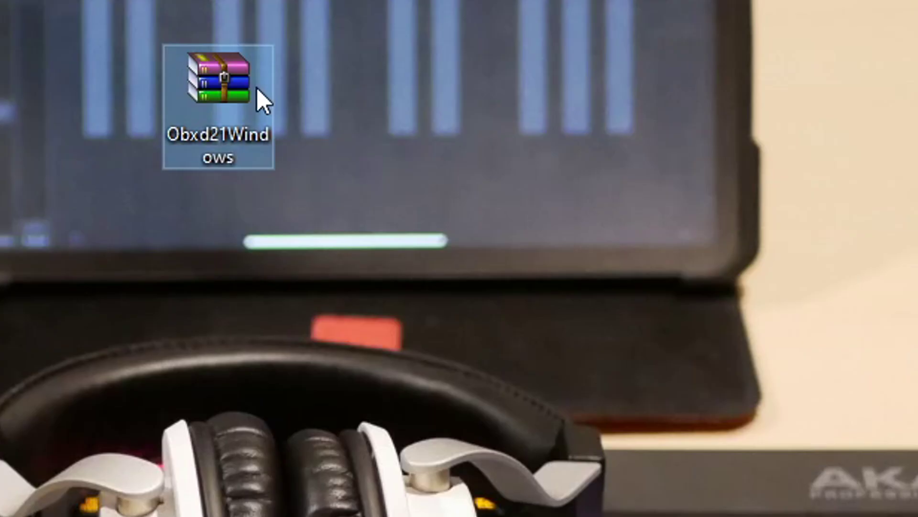
right_click(256, 88)
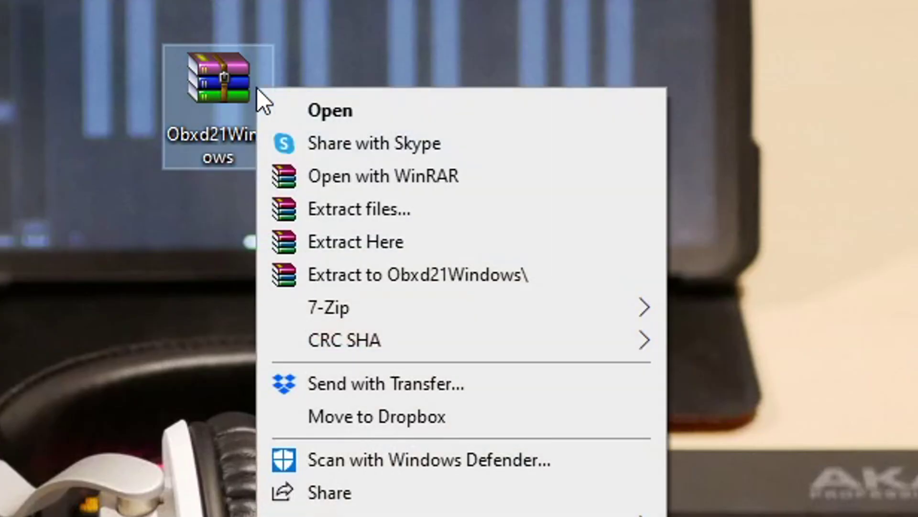
click(333, 241)
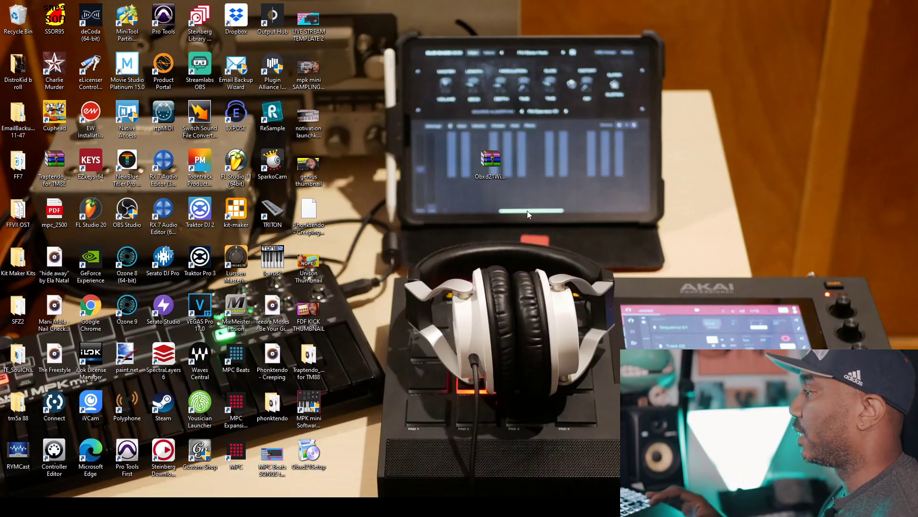
drag(312, 451, 567, 119)
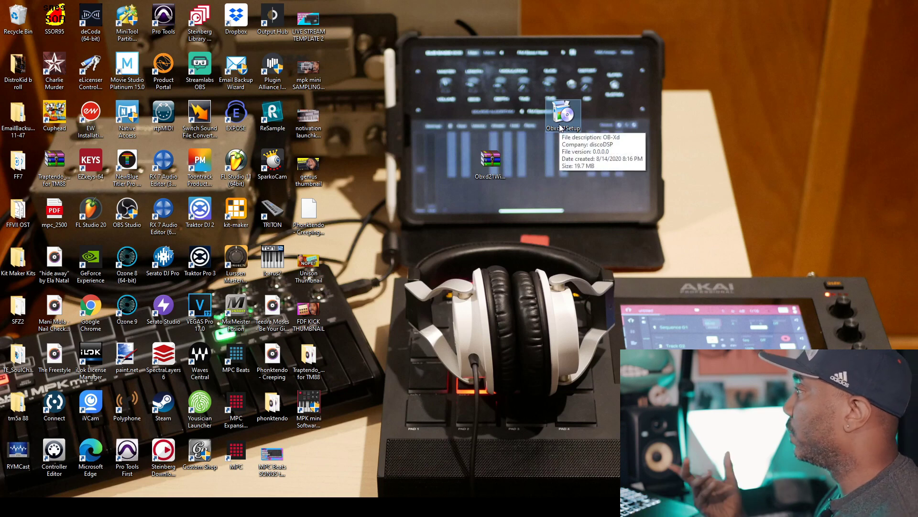
double_click(560, 119)
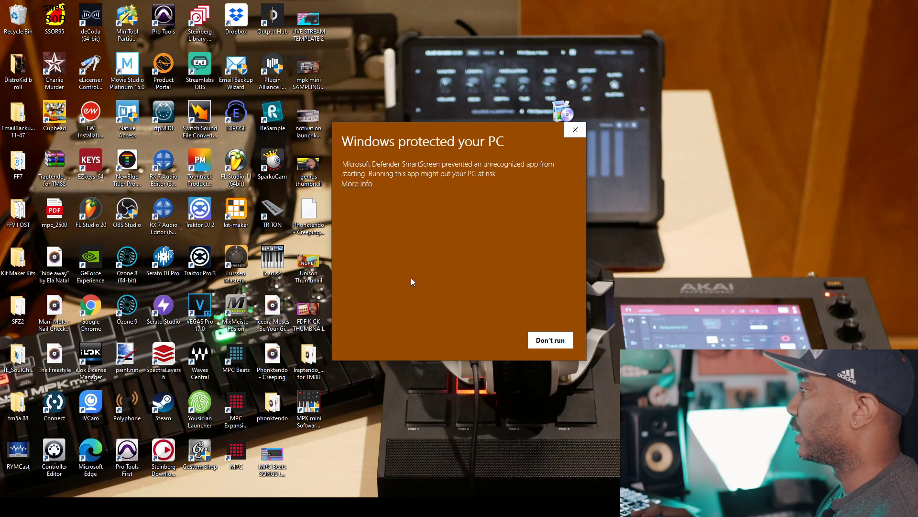
Bypass the SmartScreen warning with More info and Run anyway to start OB-Xd setup.
click(356, 183)
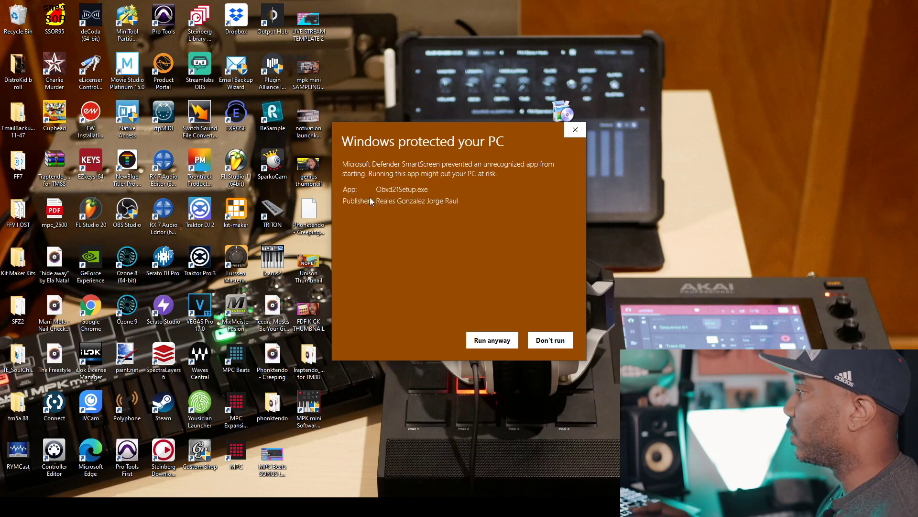
click(494, 338)
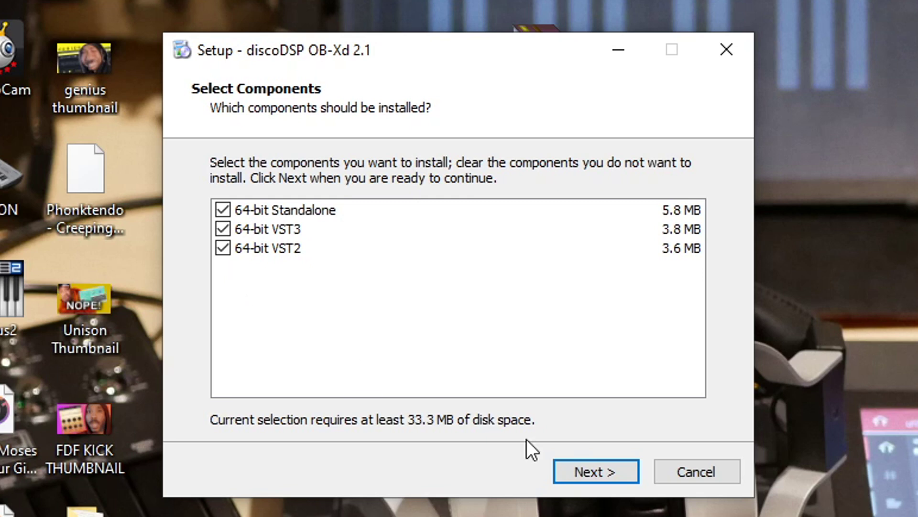
Install OB-Xd 2.1 with Standalone, VST3 and VST2, copying the VST2 folder path first.
click(585, 473)
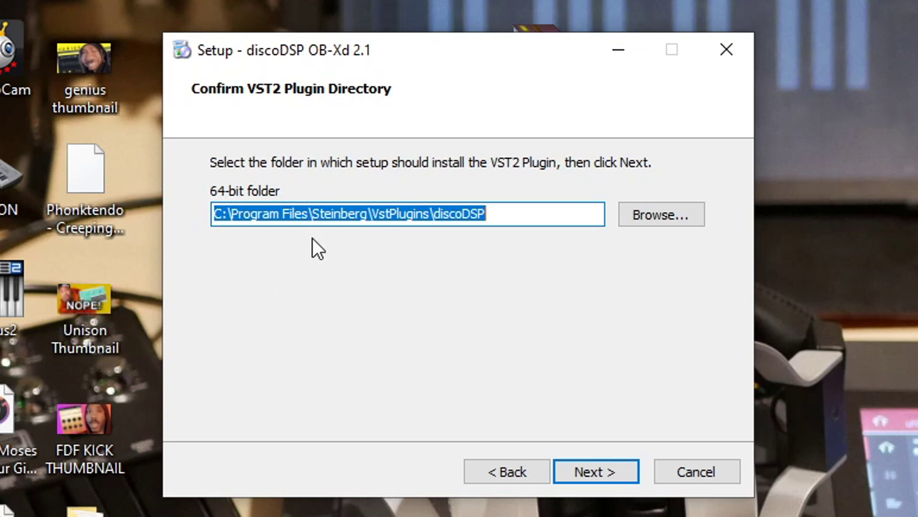
right_click(494, 219)
click(528, 293)
click(605, 470)
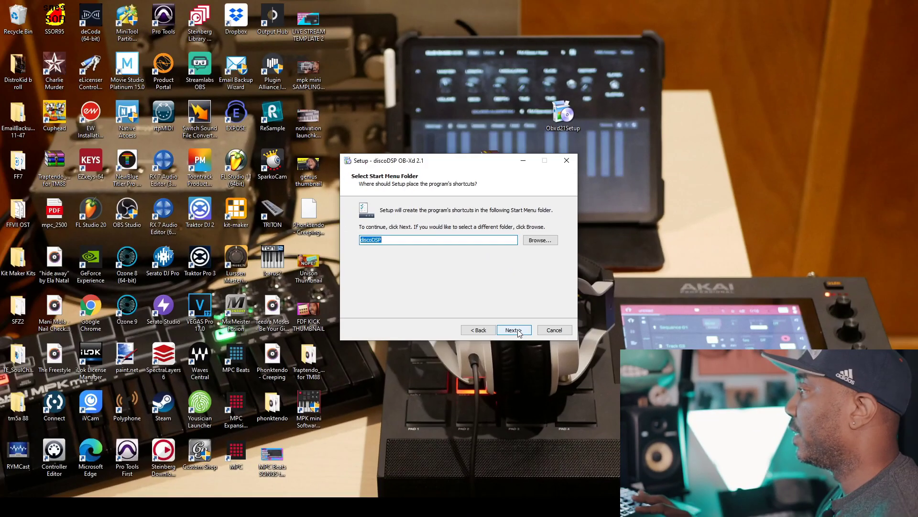
click(517, 330)
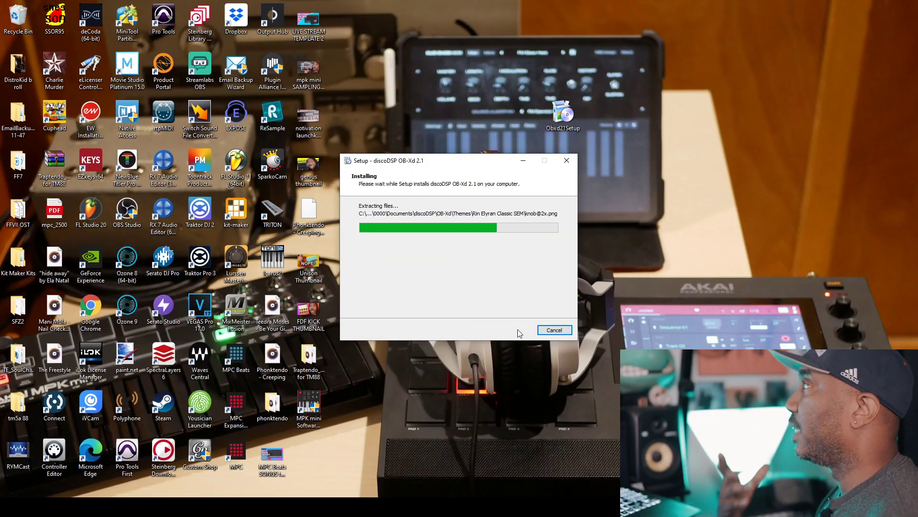
click(516, 330)
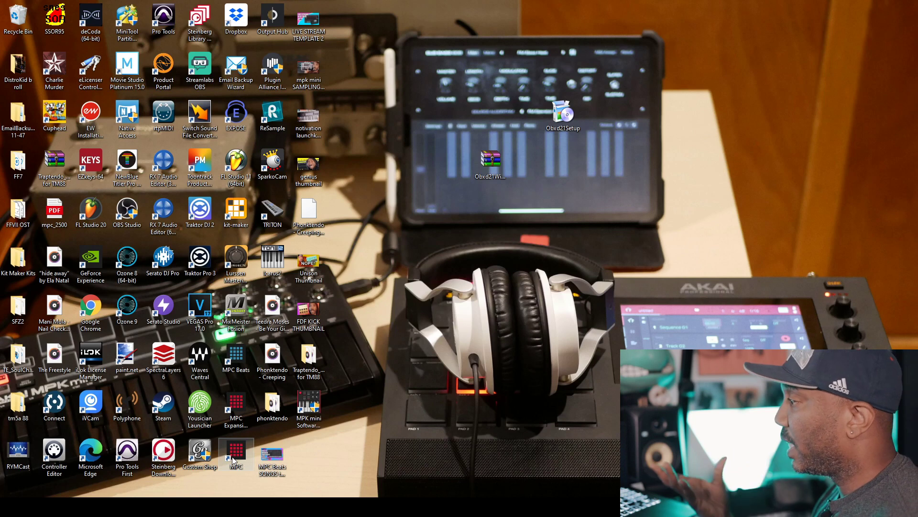
Launch MPC Beats from the desktop and dismiss the project templates dialog.
double_click(248, 355)
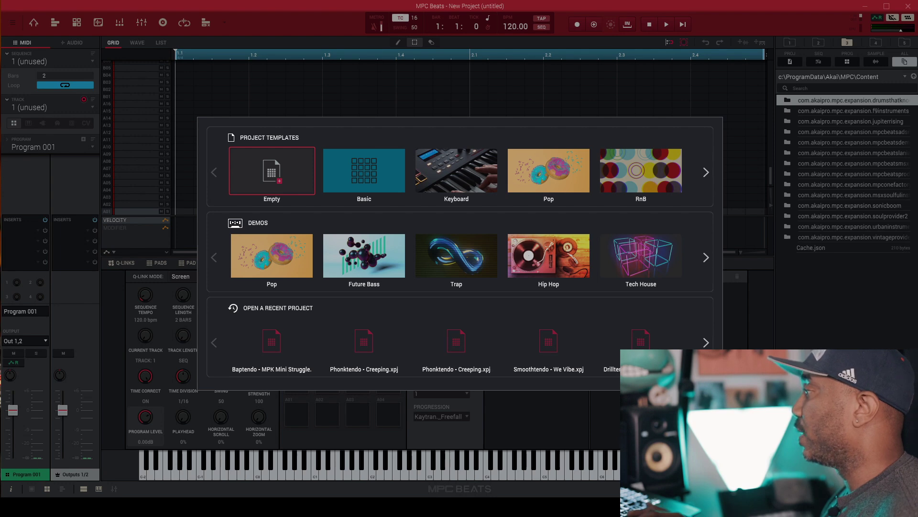
key(Return)
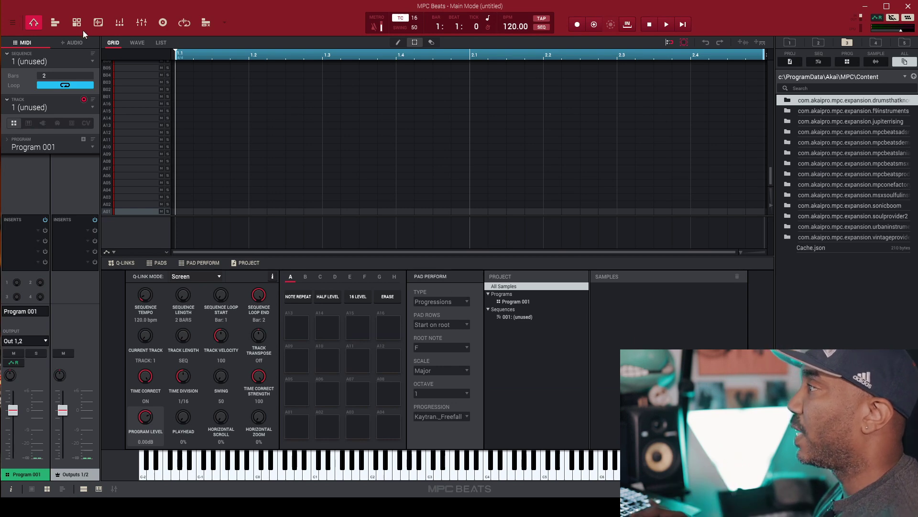
In Preferences, add C:\Program Files\Steinberg\VstPlugins\discoDSP as a VST plugin folder.
click(15, 24)
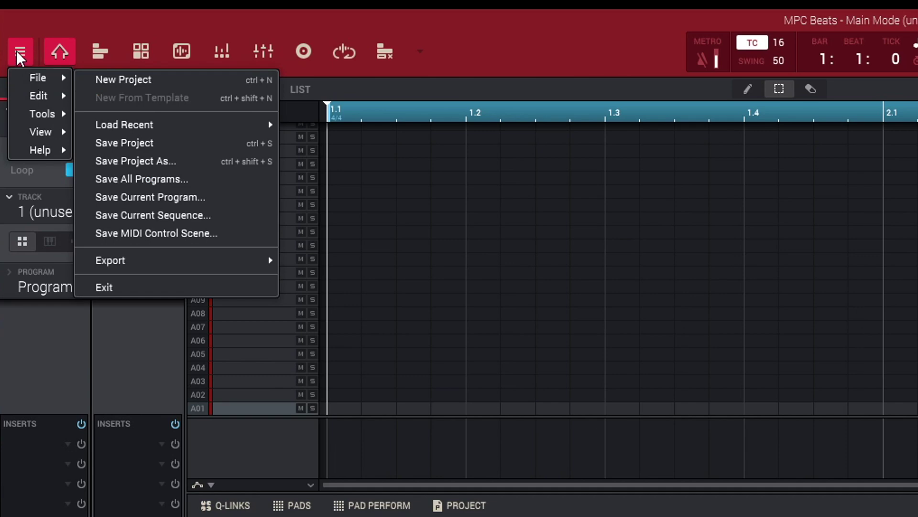
mouse_move(38, 96)
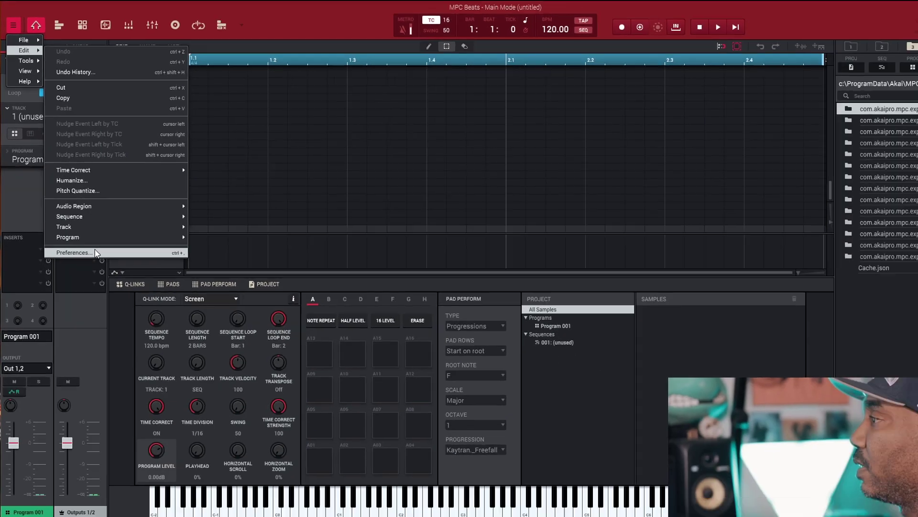
click(127, 450)
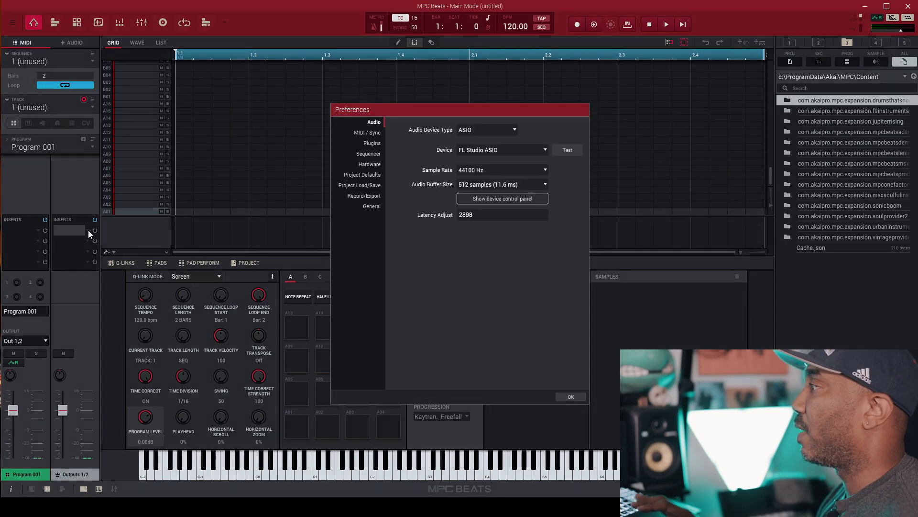
click(373, 143)
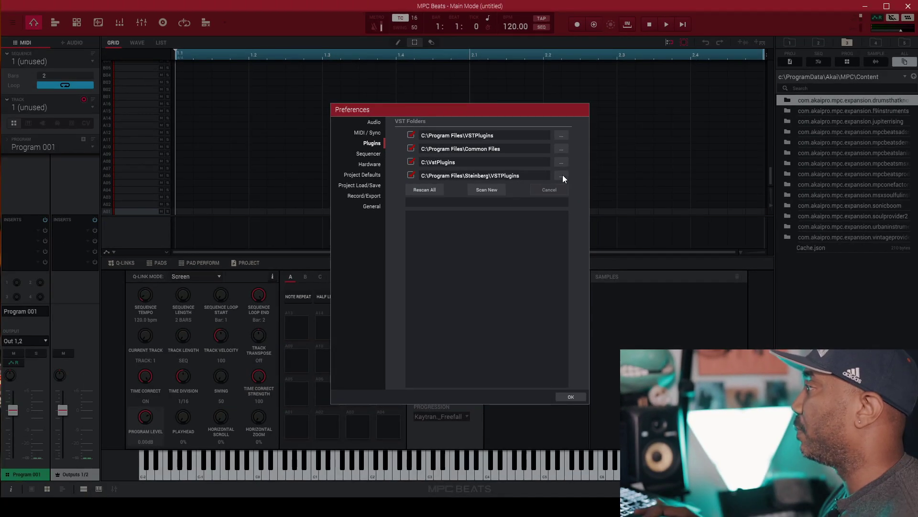
click(562, 175)
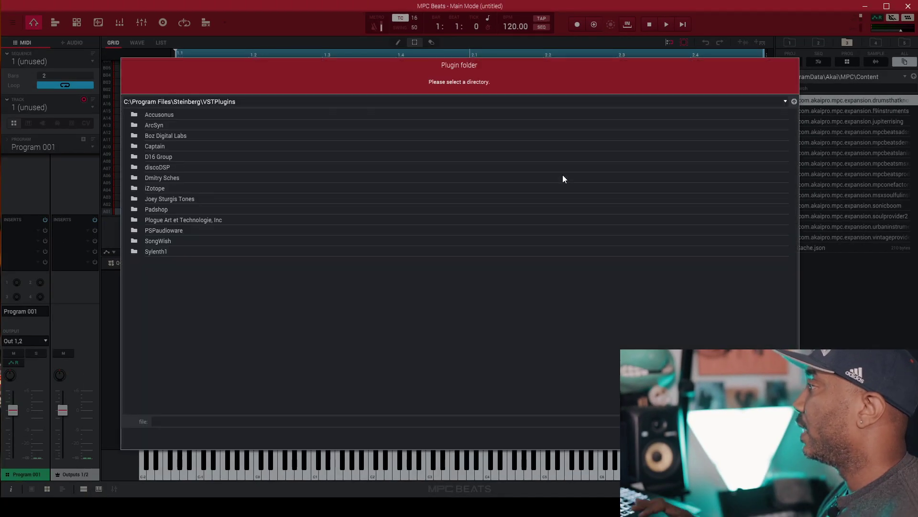
double_click(391, 102)
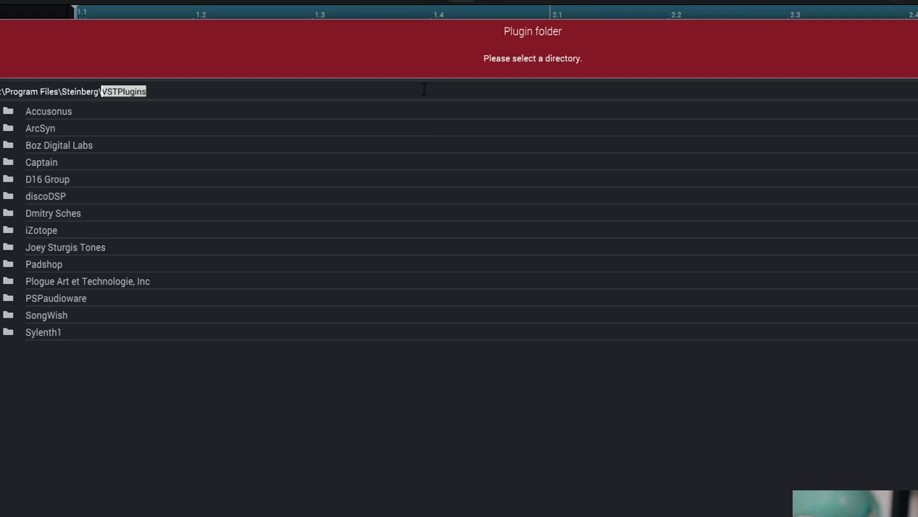
key(ctrl+a)
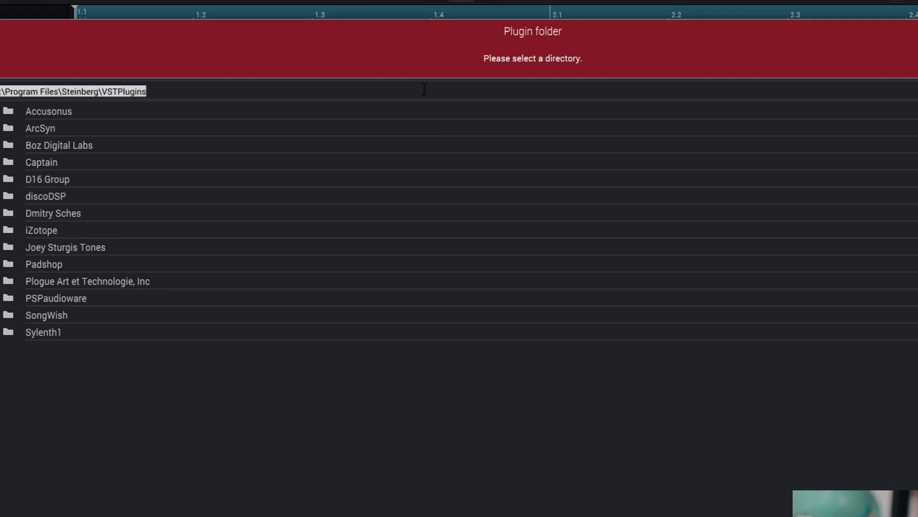
key(ctrl+v)
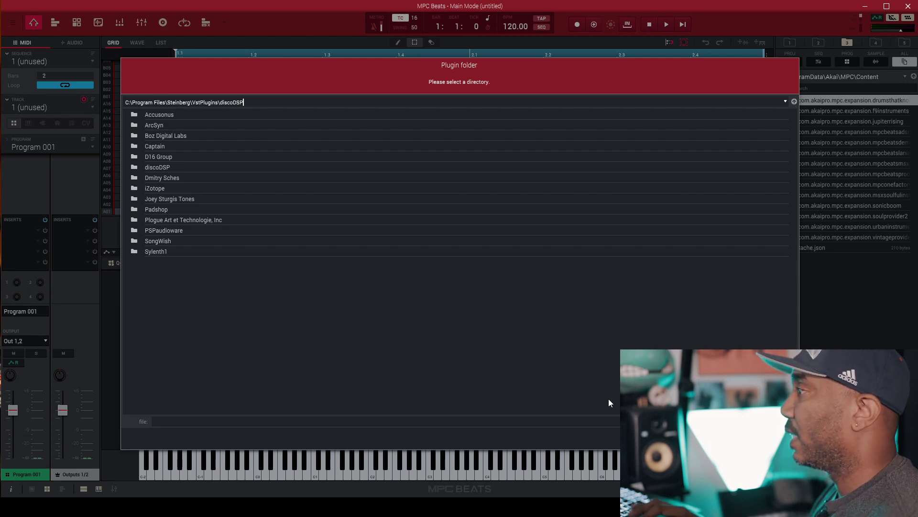
key(Return)
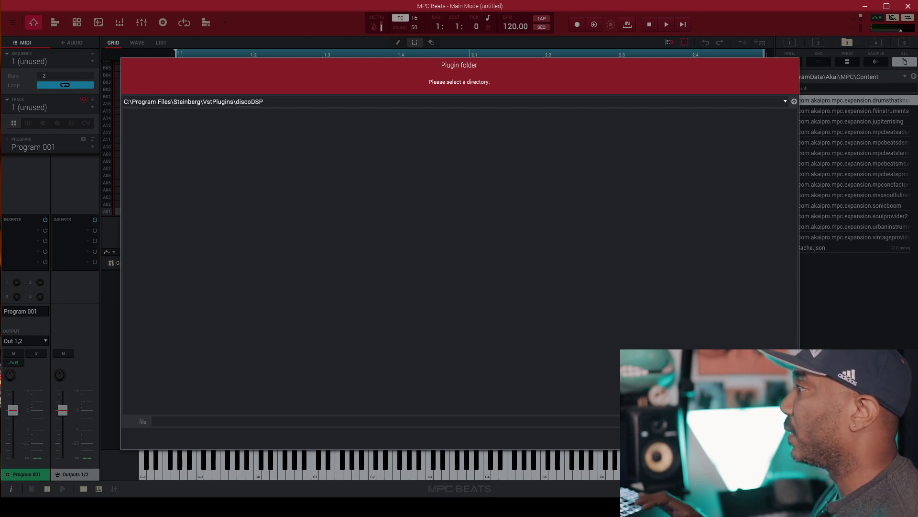
key(Return)
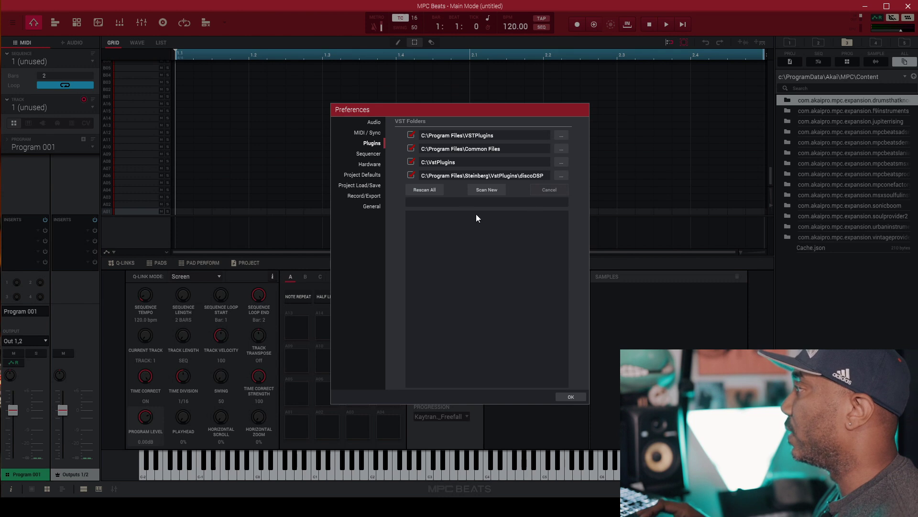
Run Scan New including the C:\VstPlugins folder, then close Preferences after the scan.
click(487, 191)
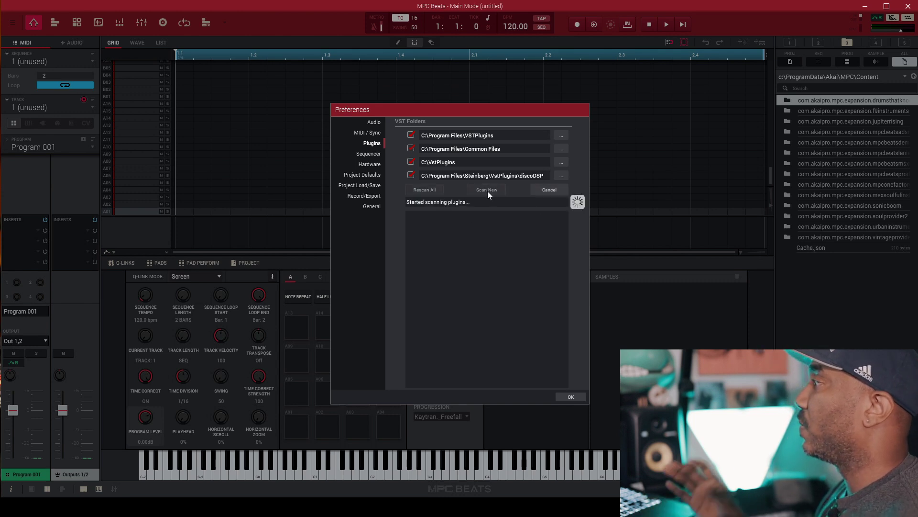
click(410, 162)
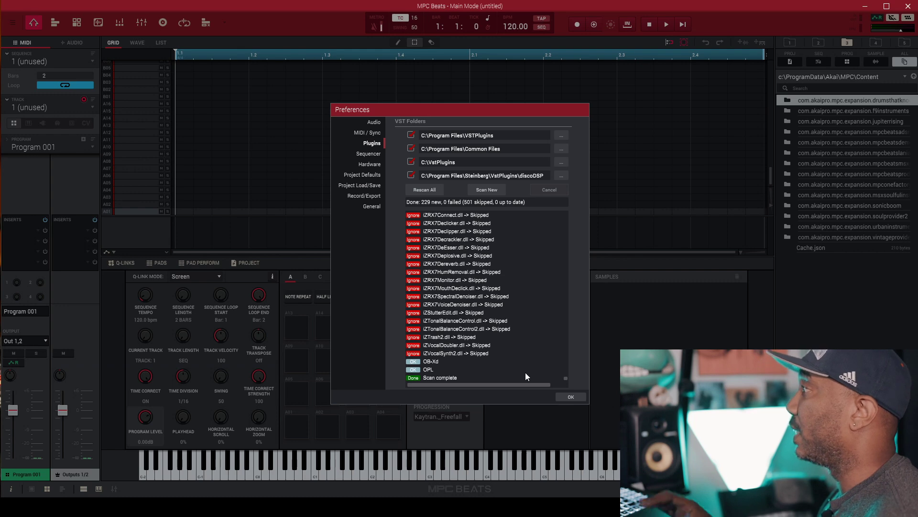
click(568, 395)
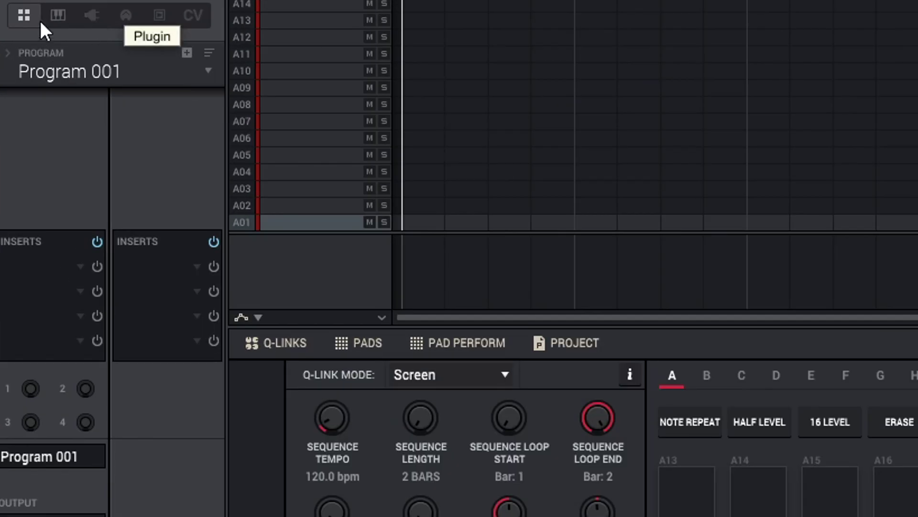
Make track 1 a plugin program and load OB-Xd from the VST list, replacing TubeSynth.
click(87, 18)
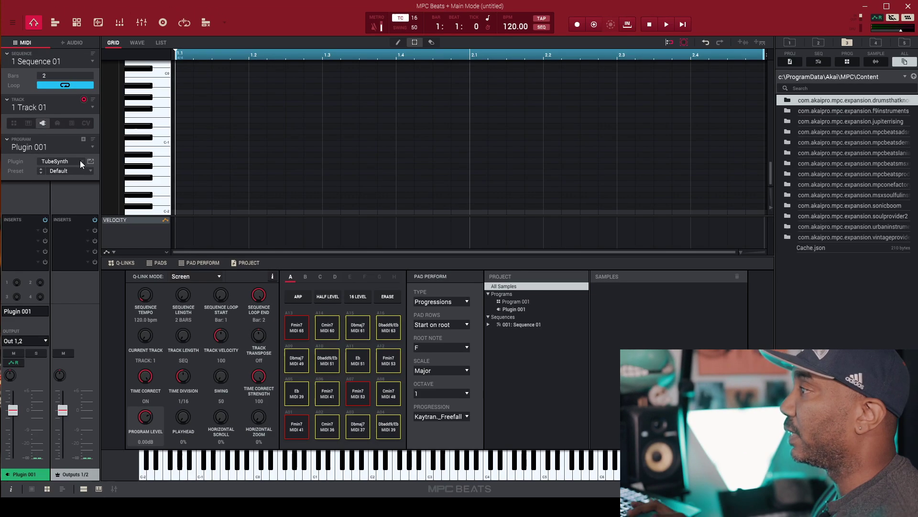
click(80, 160)
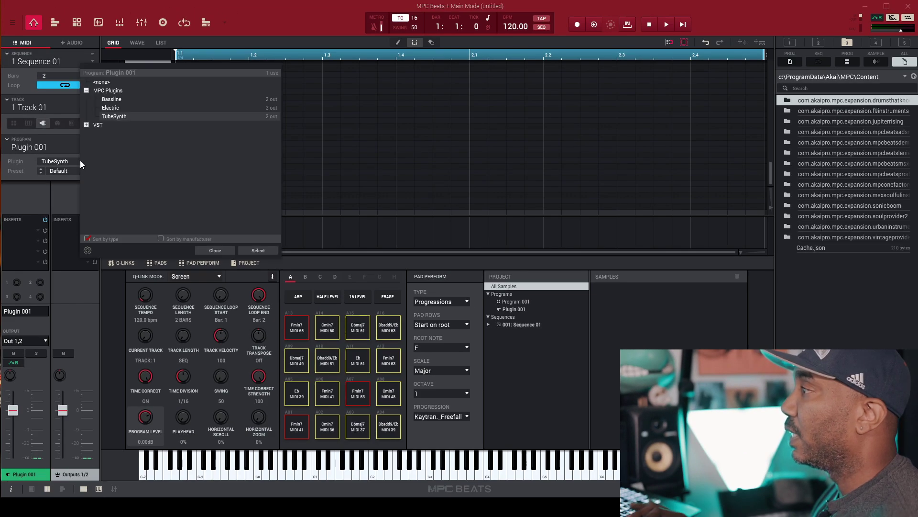
click(86, 126)
scroll(190, 191, down, 5)
scroll(191, 191, down, 5)
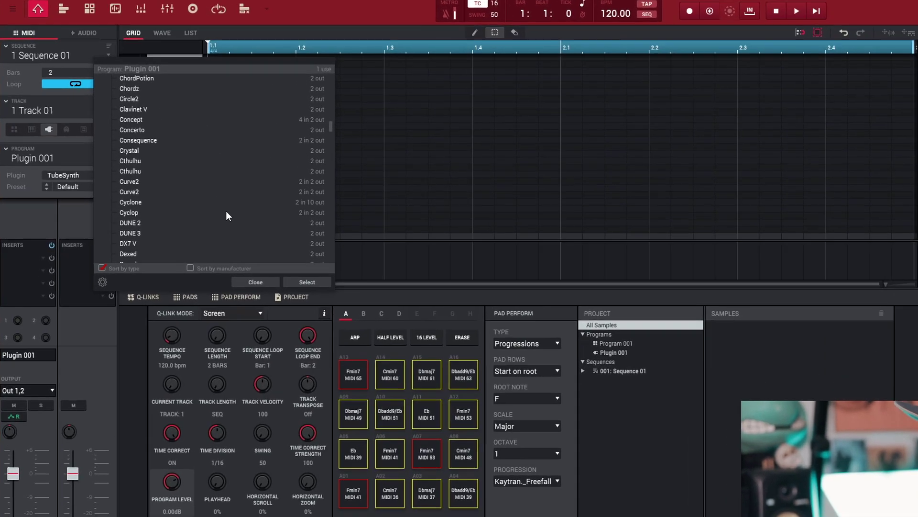
scroll(225, 213, down, 5)
scroll(230, 223, down, 1)
scroll(445, 334, down, 10)
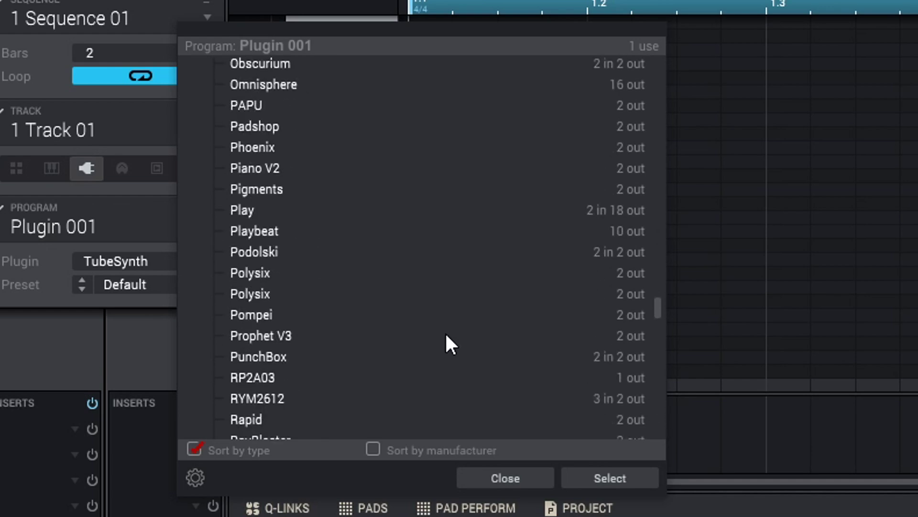
scroll(446, 335, down, 3)
scroll(446, 334, down, 5)
scroll(446, 335, down, 1)
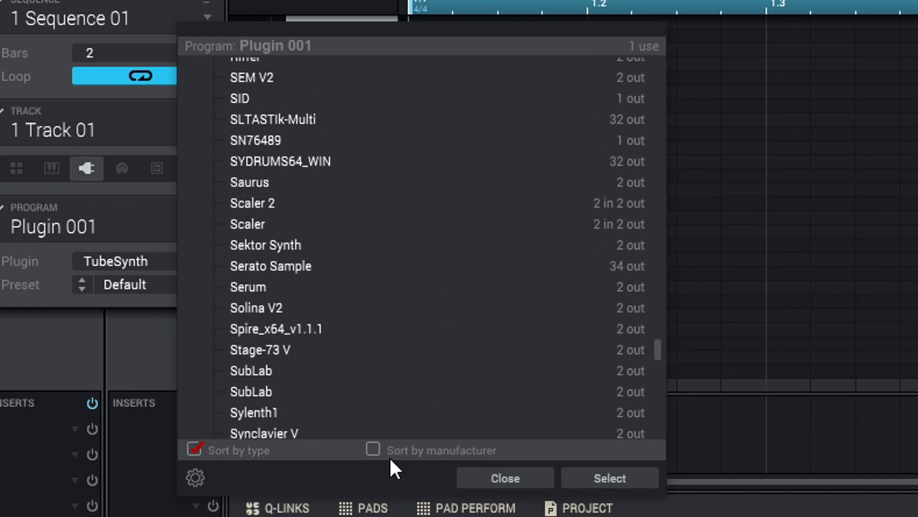
scroll(401, 332, down, 1)
scroll(401, 332, down, 10)
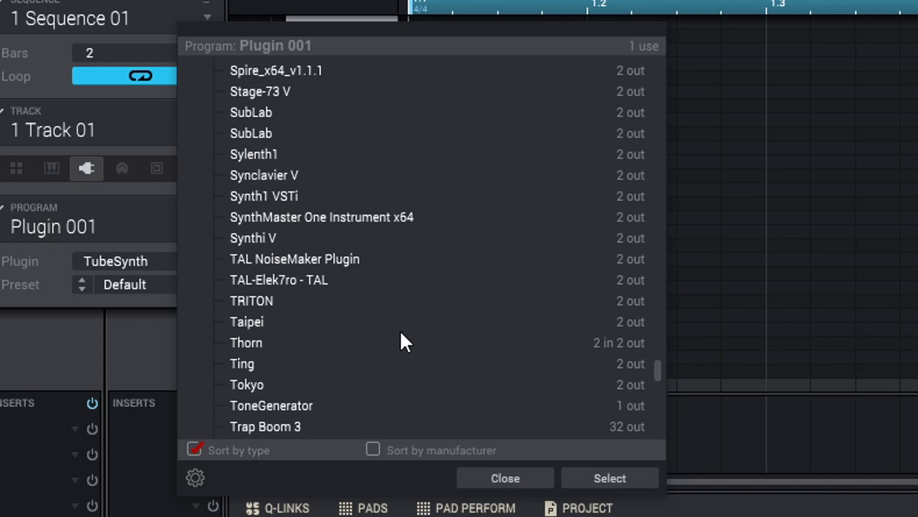
scroll(401, 331, down, 2)
scroll(401, 332, down, 4)
scroll(401, 332, down, 4)
scroll(401, 332, down, 2)
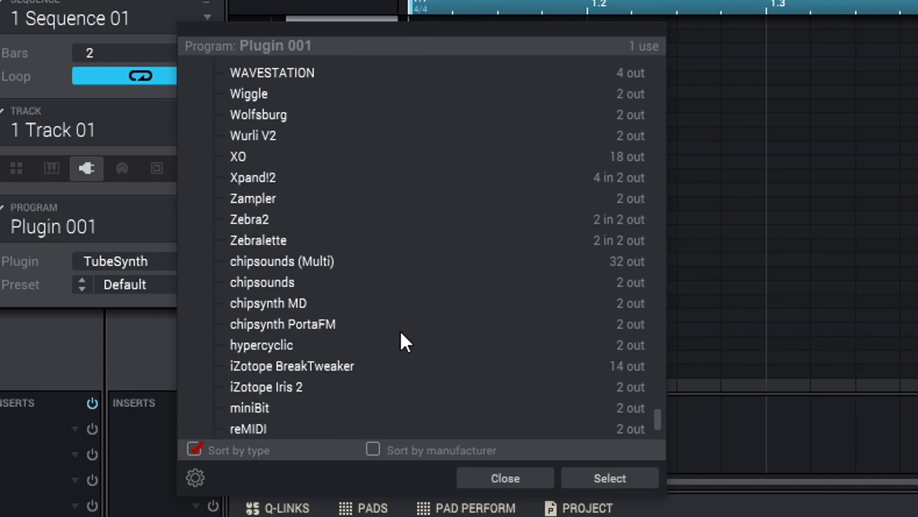
scroll(402, 332, down, 1)
scroll(400, 331, up, 5)
scroll(401, 332, up, 3)
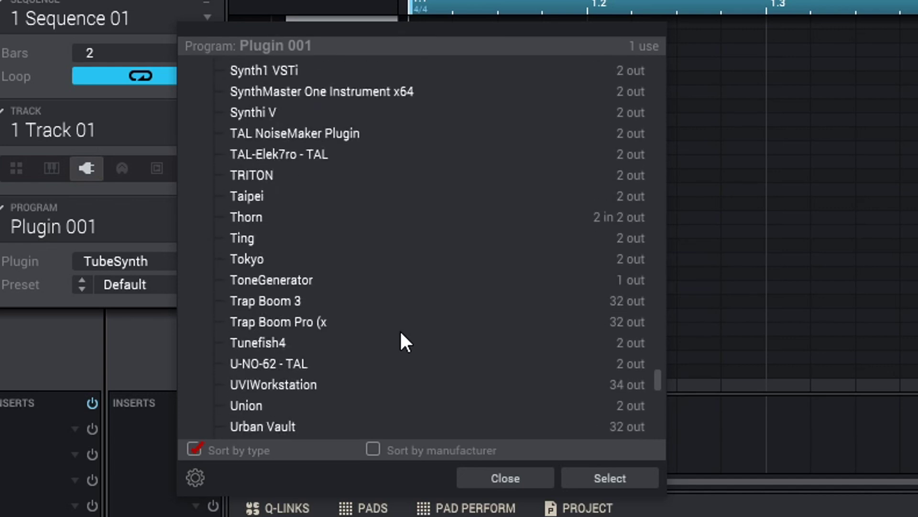
scroll(401, 332, up, 4)
scroll(400, 344, up, 10)
scroll(400, 345, up, 6)
scroll(399, 344, up, 10)
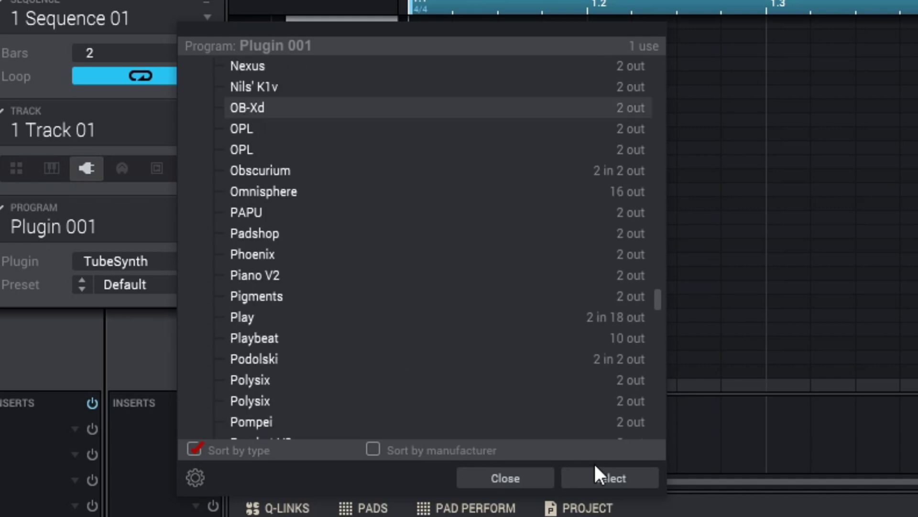
click(607, 479)
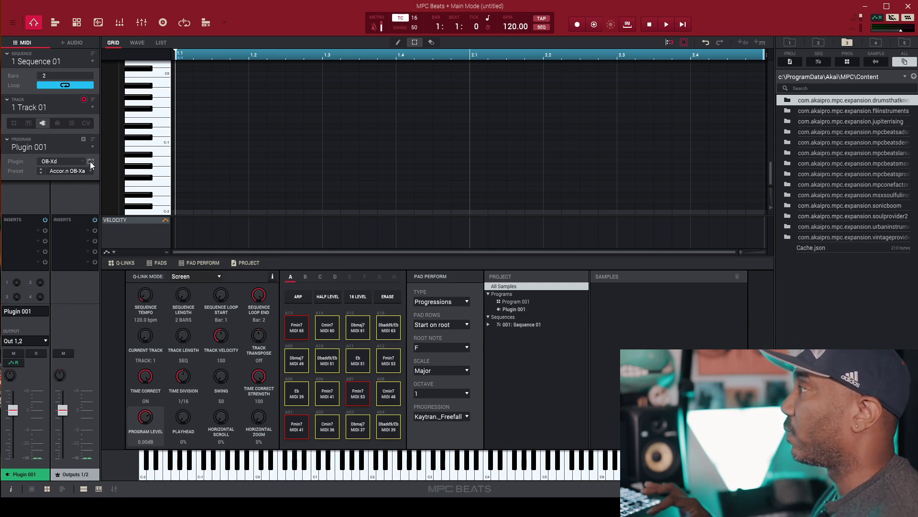
click(91, 162)
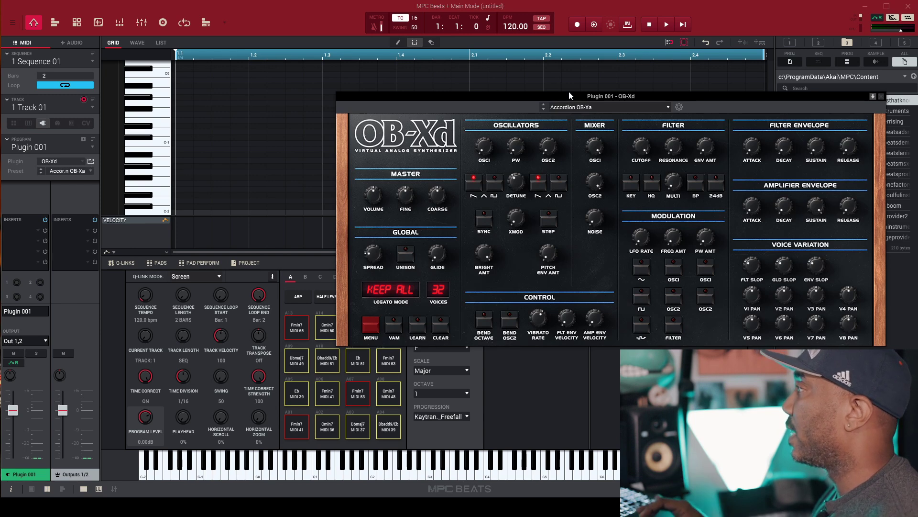
drag(567, 95, 401, 90)
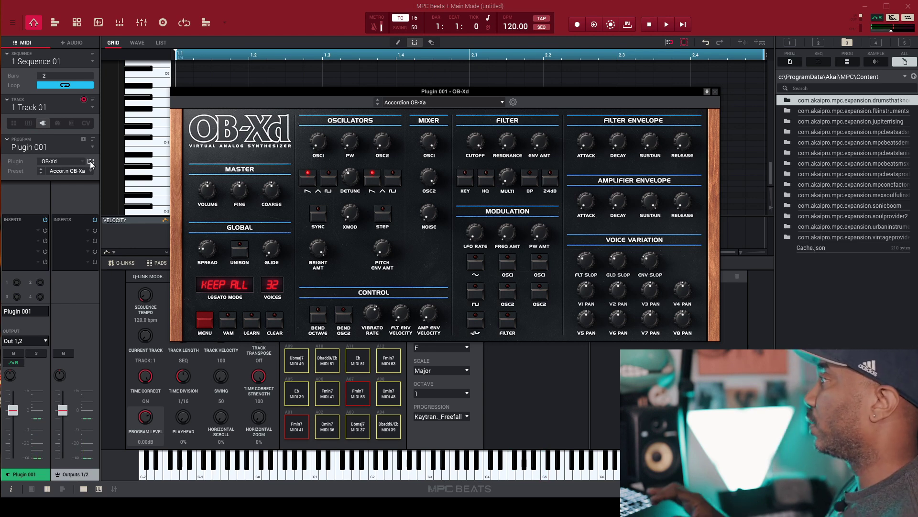
click(412, 105)
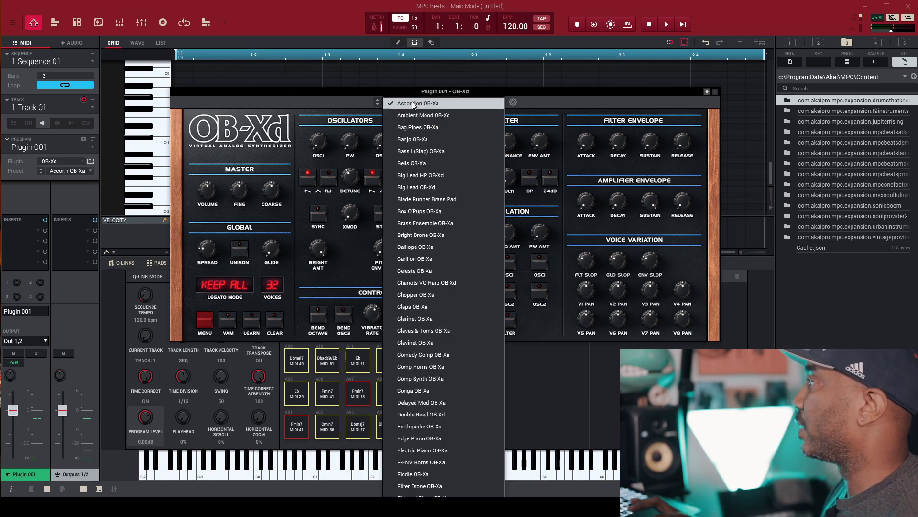
click(712, 91)
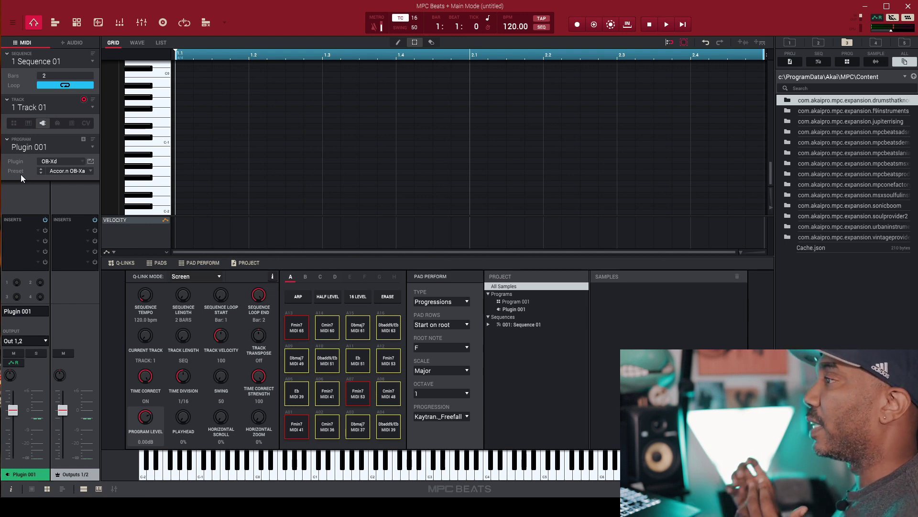
click(21, 230)
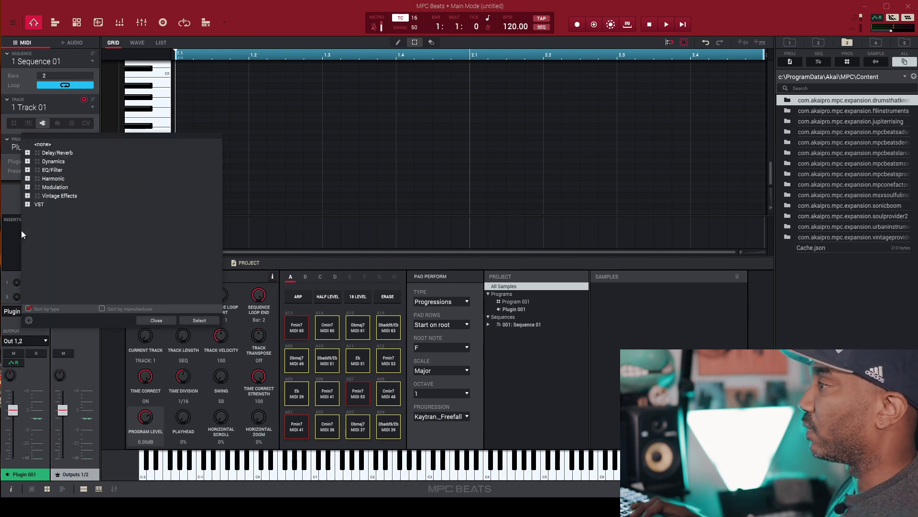
click(28, 205)
scroll(131, 284, down, 5)
scroll(130, 284, down, 2)
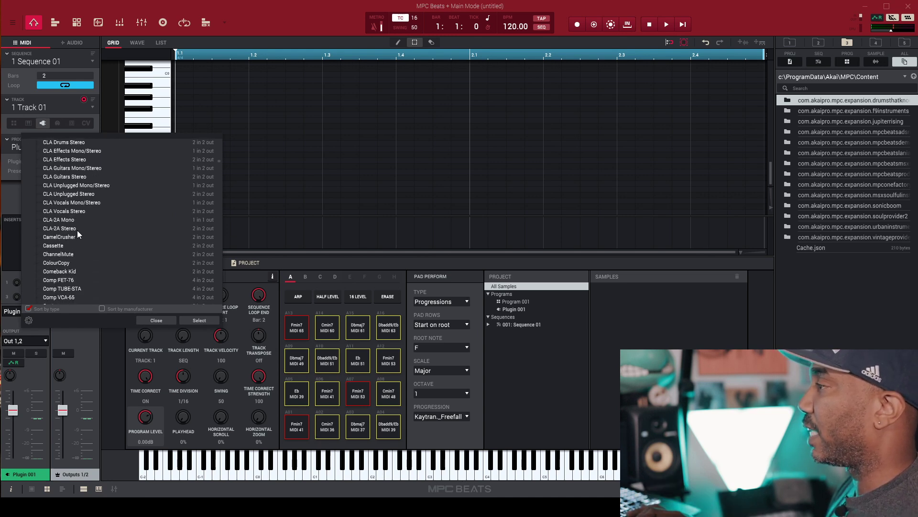
scroll(77, 231, down, 5)
scroll(77, 231, down, 5)
scroll(77, 230, down, 5)
scroll(77, 231, down, 5)
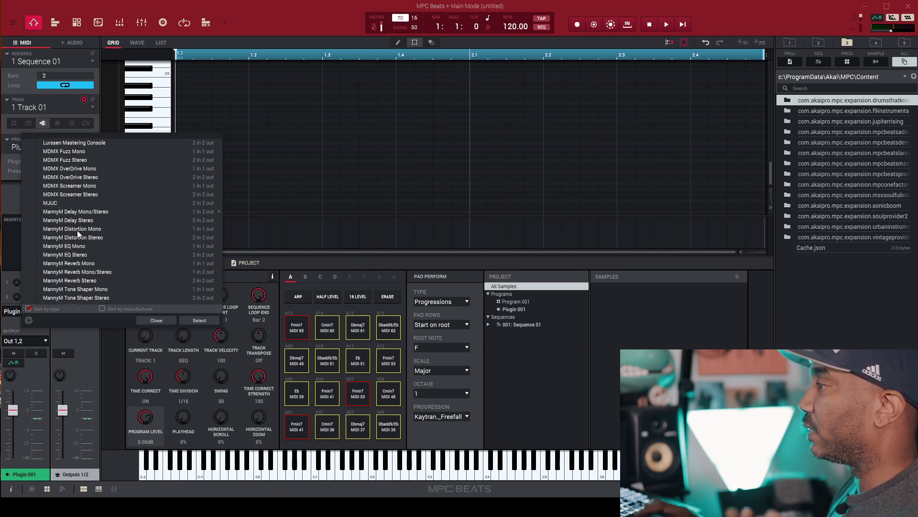
scroll(77, 231, down, 5)
scroll(76, 230, down, 5)
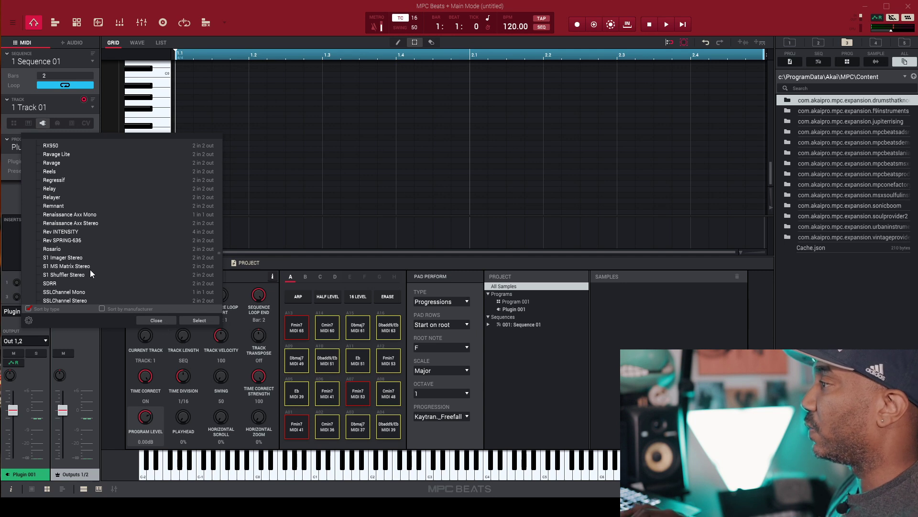
click(150, 319)
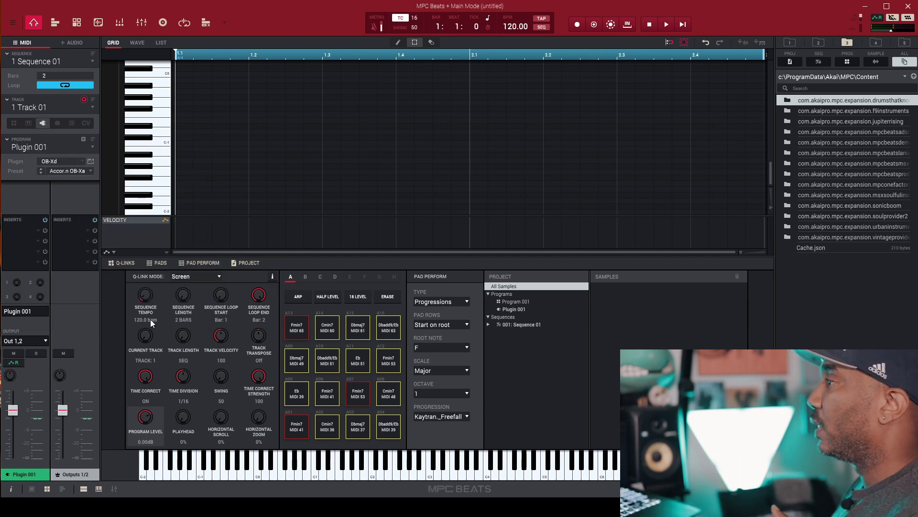